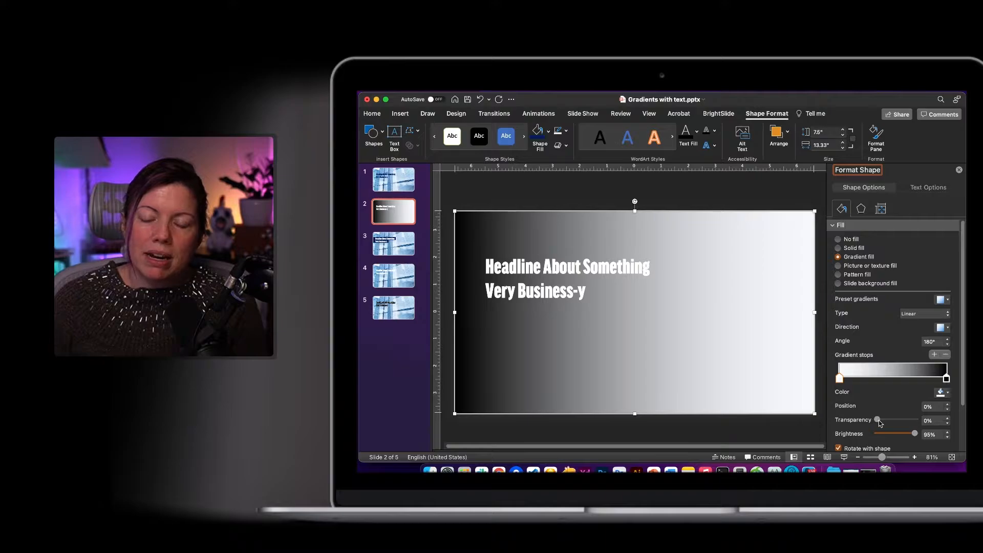
Make the light gradient stop at 0% fully transparent, shrink the rectangle to 5.36" high and shift it past the slide's lower edge
{"action": "left_click_drag", "start_coordinate": [879, 420], "coordinate": [916, 419]}
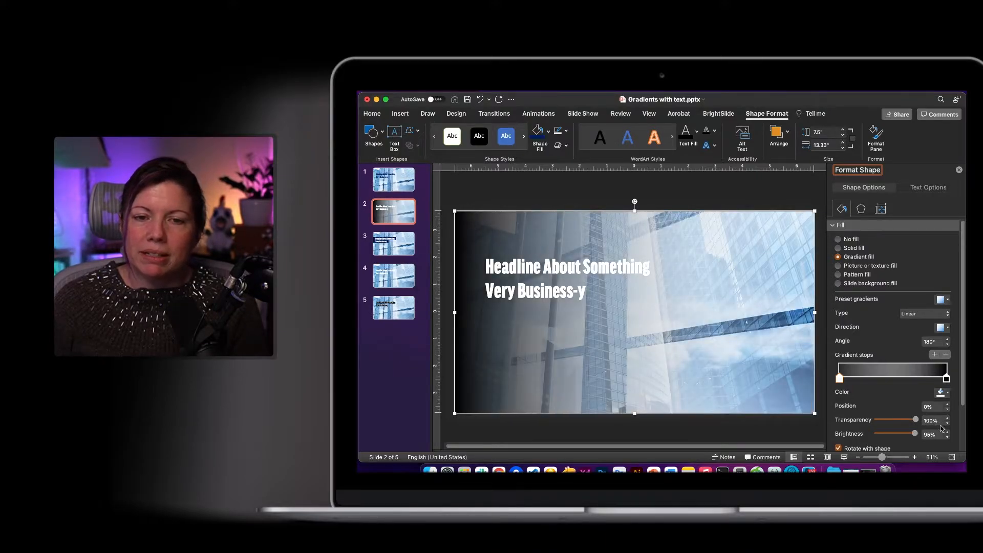
{"action": "left_click_drag", "start_coordinate": [635, 210], "coordinate": [635, 269]}
{"action": "left_click_drag", "start_coordinate": [655, 318], "coordinate": [656, 347]}
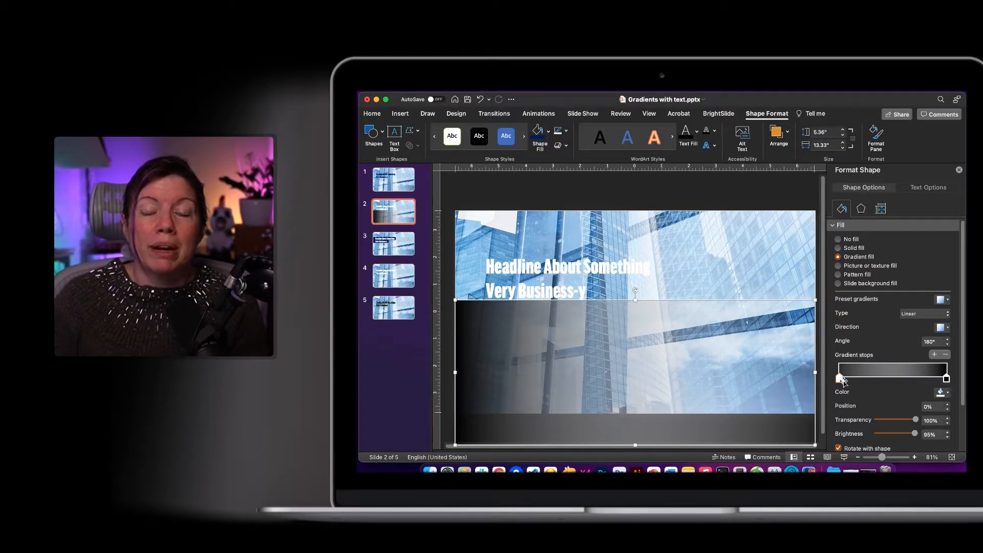
Change the 0% gradient stop to black with 100% transparency and fit the rectangle over the whole slide at 7.5" high
{"action": "left_click", "coordinate": [948, 393]}
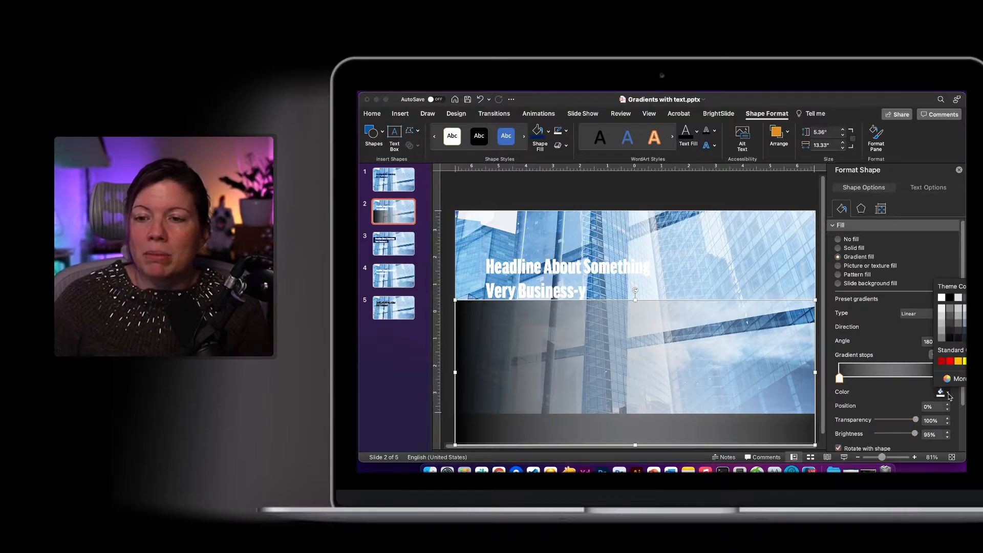
{"action": "left_click", "coordinate": [951, 302]}
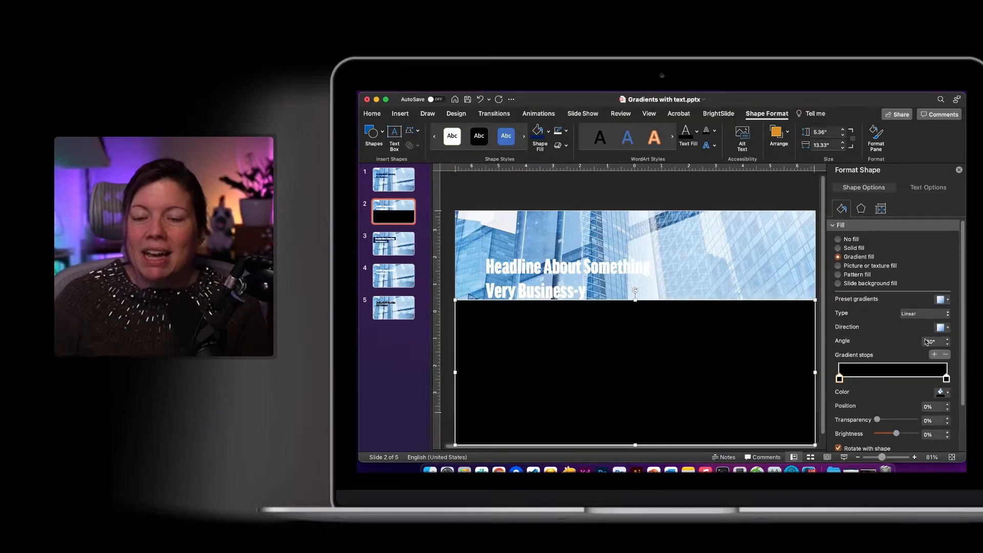
{"action": "left_click_drag", "start_coordinate": [877, 419], "coordinate": [916, 419]}
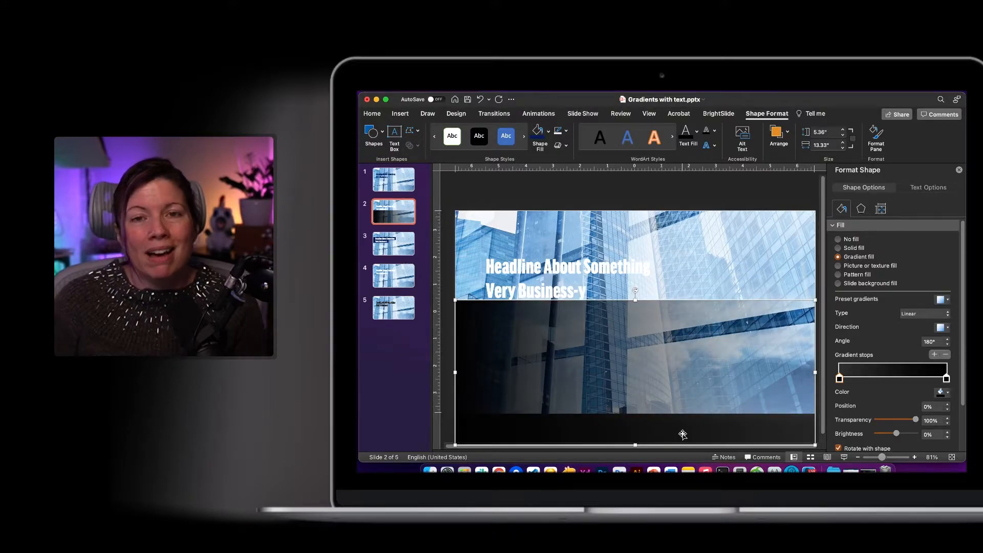
{"action": "left_click_drag", "start_coordinate": [667, 434], "coordinate": [634, 412]}
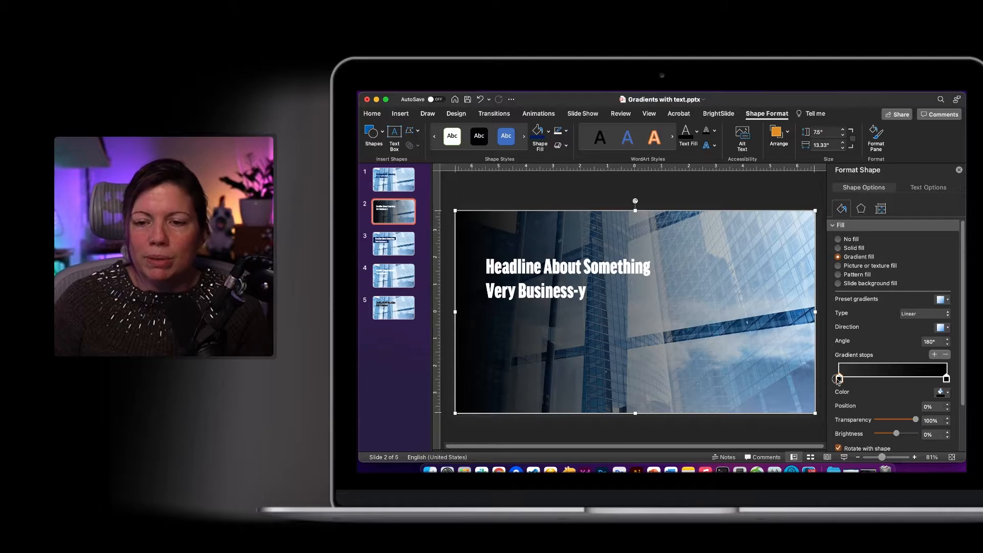
Place the opaque black gradient stop at 68% with 20% transparency and the fully transparent stop at 12%
{"action": "left_click_drag", "start_coordinate": [946, 380], "coordinate": [913, 380]}
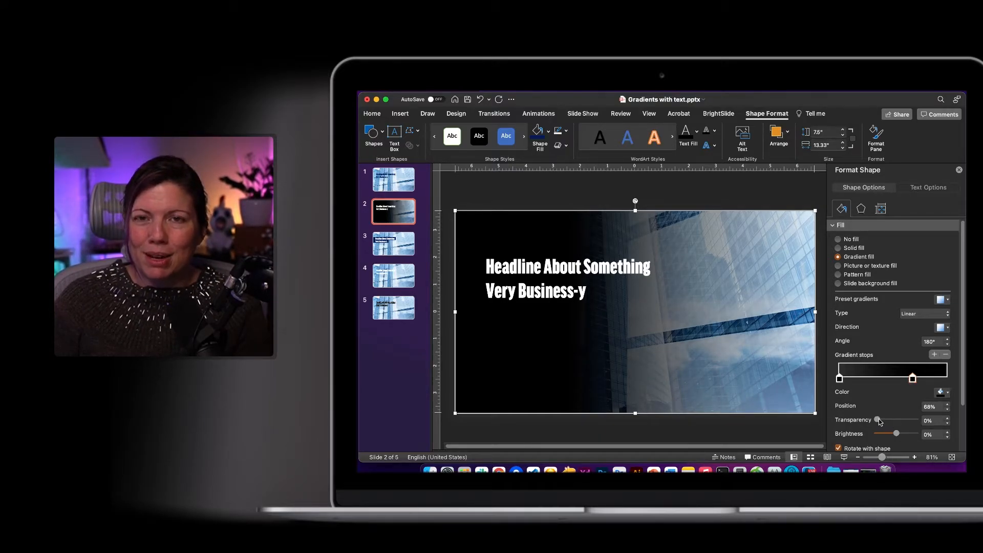
{"action": "left_click_drag", "start_coordinate": [879, 420], "coordinate": [886, 420]}
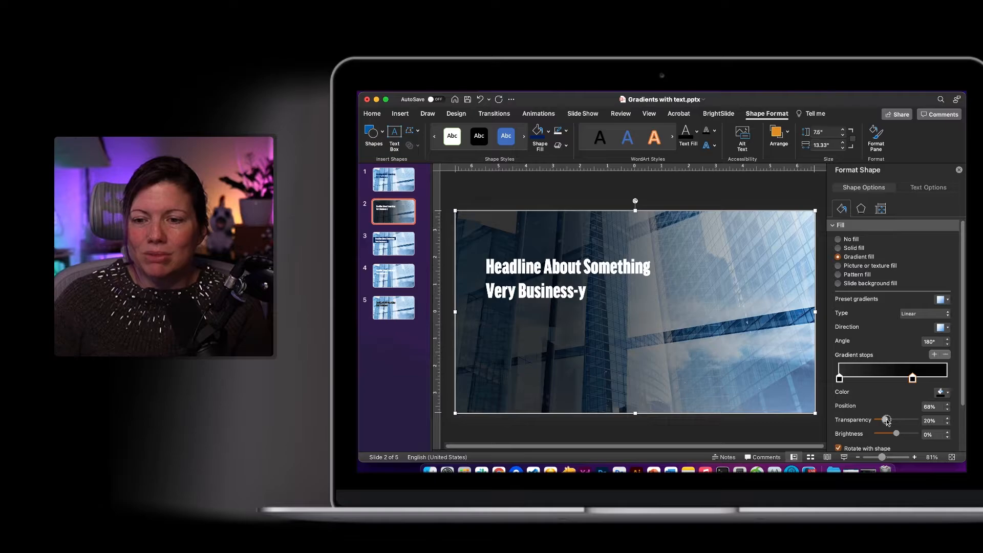
{"action": "left_click", "coordinate": [839, 378]}
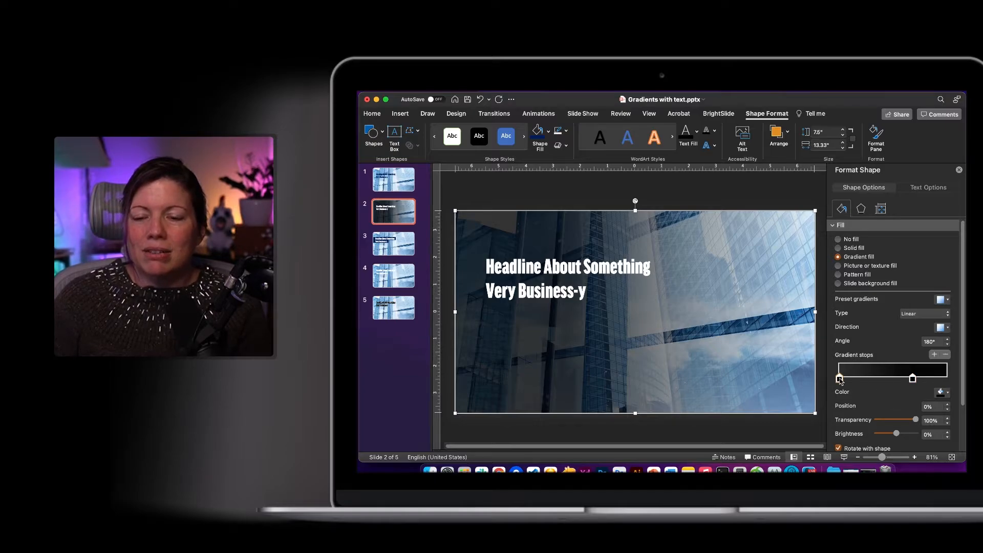
{"action": "left_click_drag", "start_coordinate": [840, 379], "coordinate": [853, 379]}
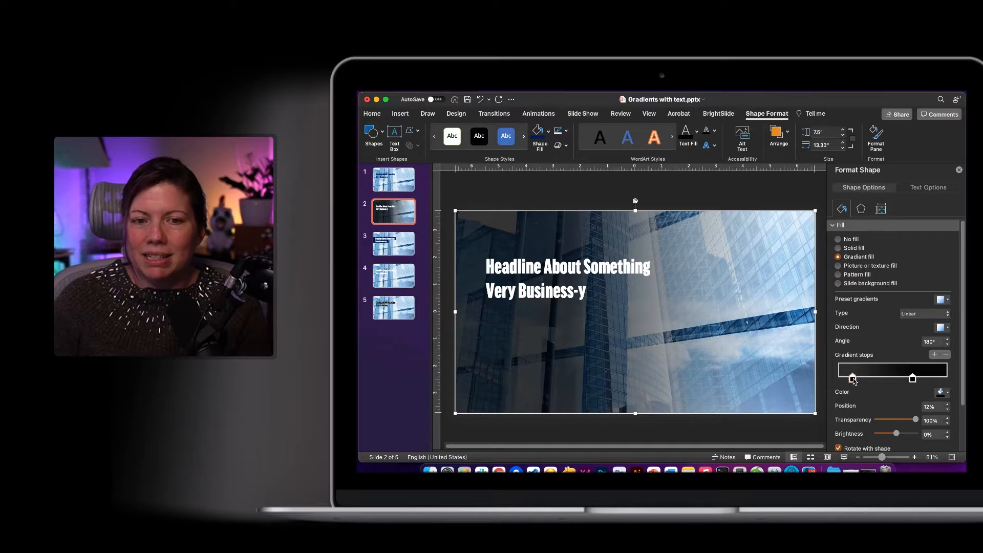
{"action": "left_click", "coordinate": [720, 197]}
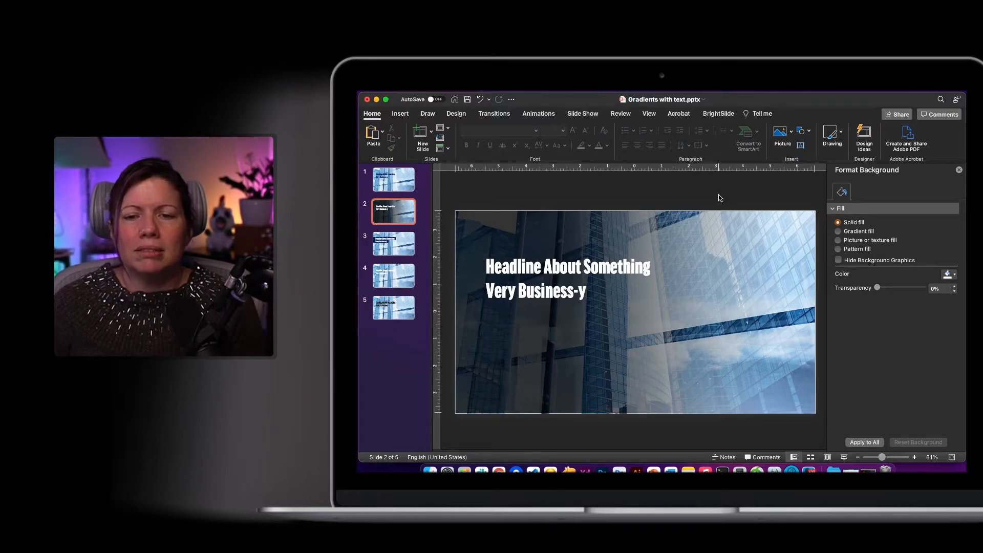
Copy the gradient rectangle from slide 2 and paste it onto slide 1
{"action": "left_click", "coordinate": [387, 178]}
{"action": "left_click", "coordinate": [399, 211]}
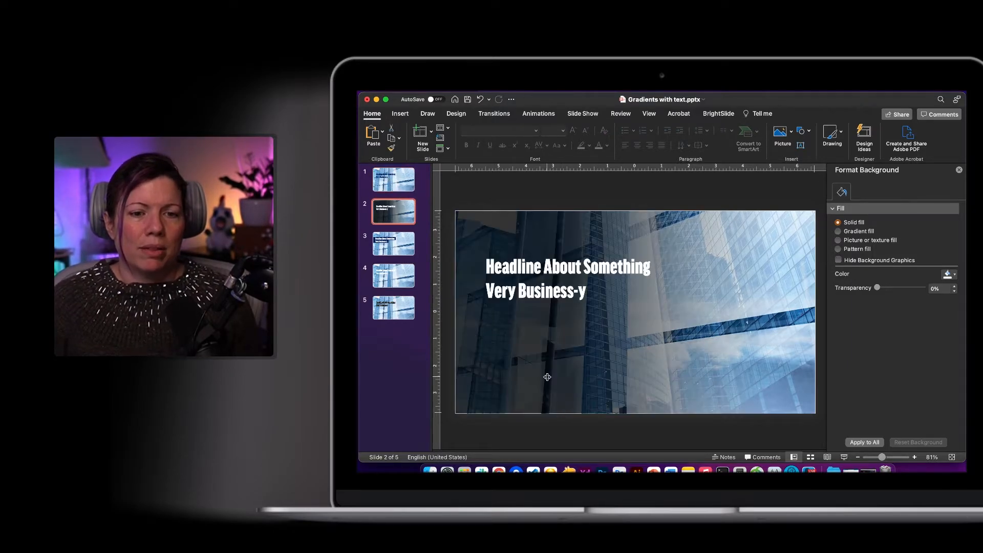
{"action": "left_click", "coordinate": [545, 368]}
{"action": "left_click", "coordinate": [404, 180]}
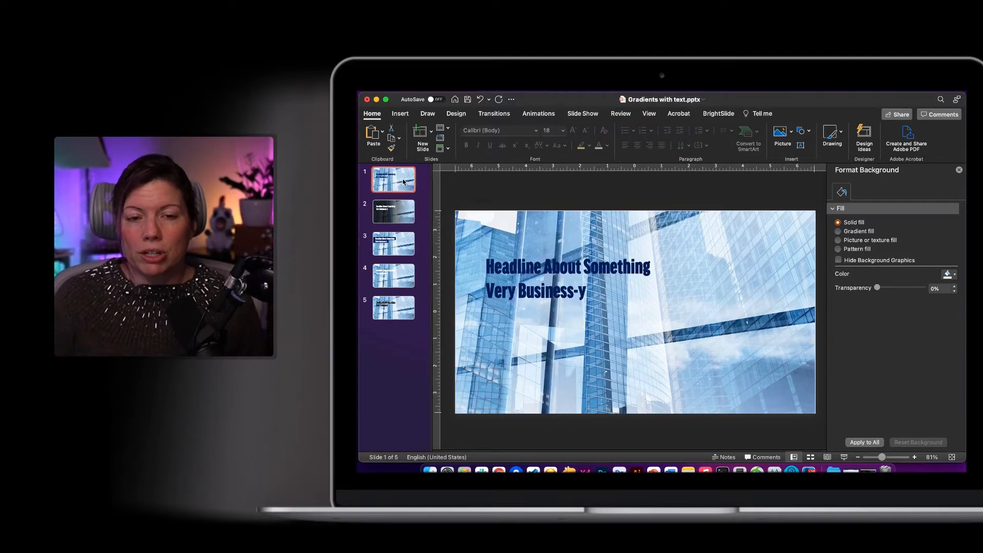
{"action": "key", "text": "super+v"}
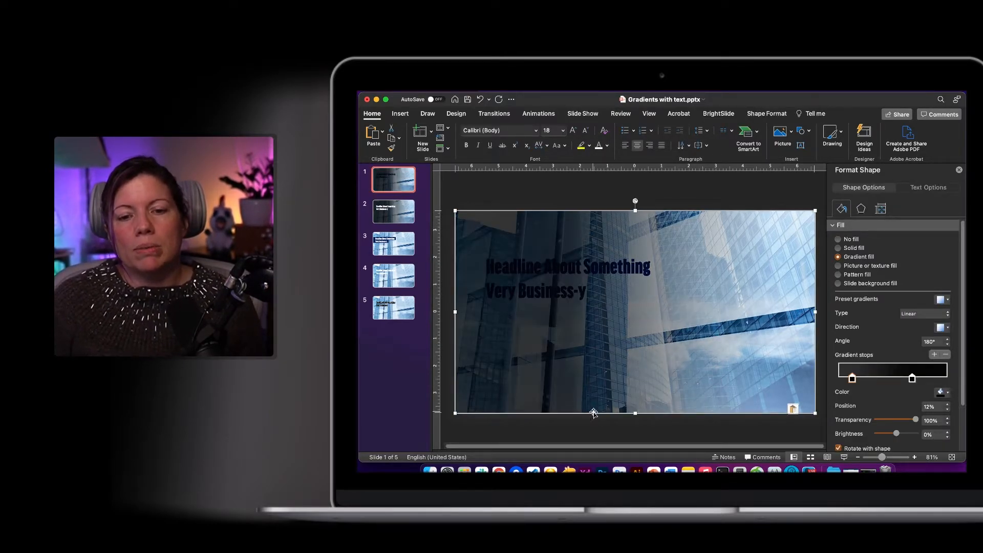
Send the background picture and gradient rectangle behind slide 1's headline, and align the rectangle to cover the whole slide
{"action": "left_click_drag", "start_coordinate": [694, 428], "coordinate": [599, 369]}
{"action": "left_click", "coordinate": [535, 399]}
{"action": "left_click", "coordinate": [468, 395], "text": "shift"}
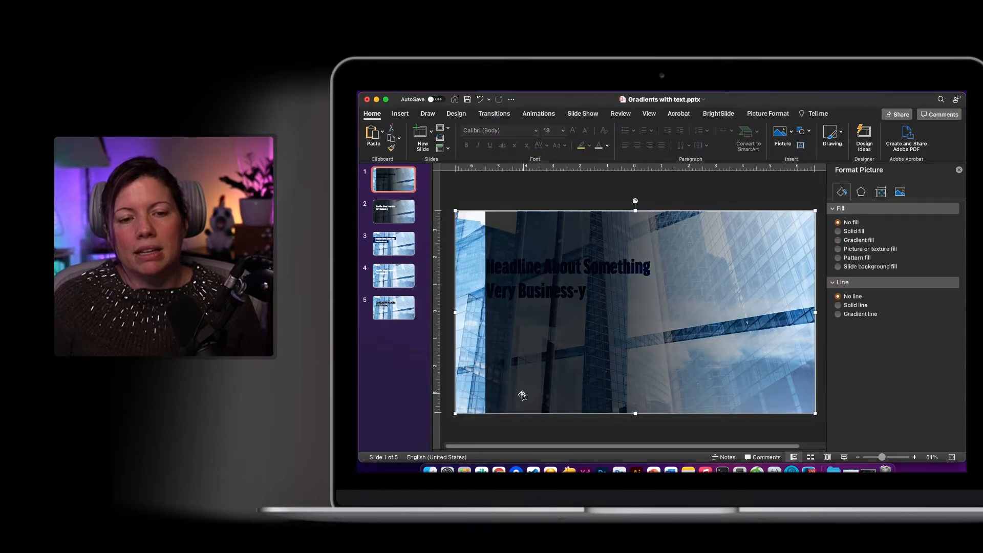
{"action": "right_click", "coordinate": [549, 378]}
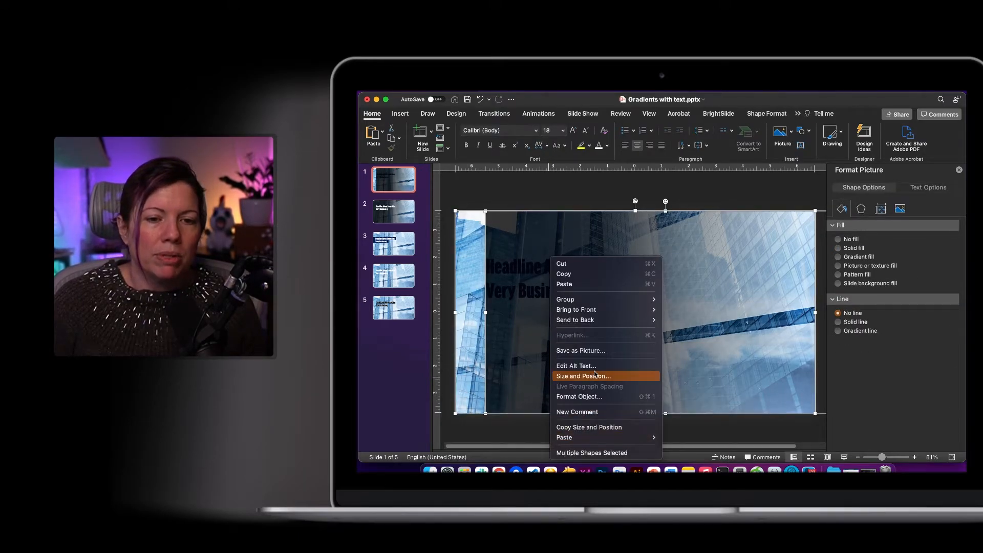
{"action": "mouse_move", "coordinate": [603, 323]}
{"action": "left_click", "coordinate": [685, 320]}
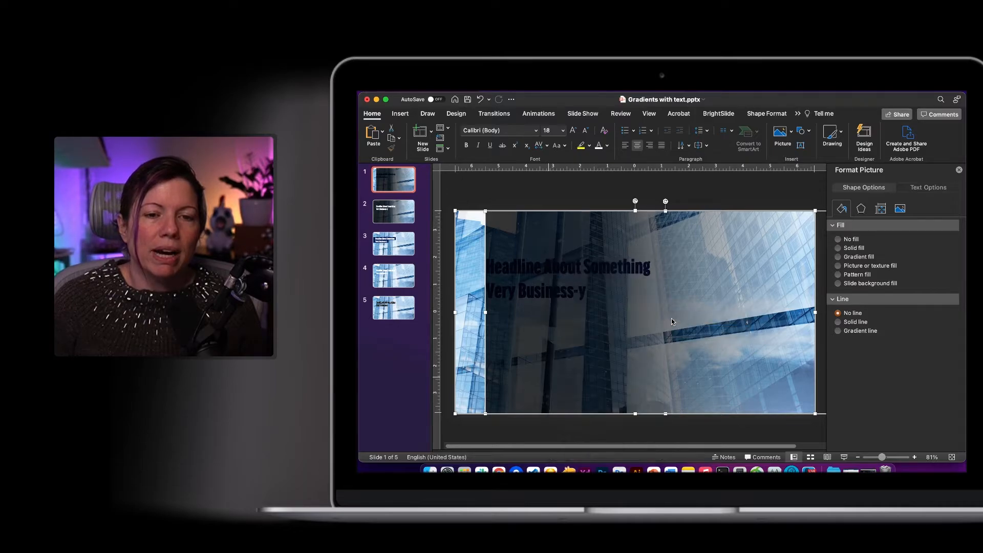
{"action": "left_click", "coordinate": [623, 425]}
{"action": "left_click_drag", "start_coordinate": [602, 382], "coordinate": [572, 377]}
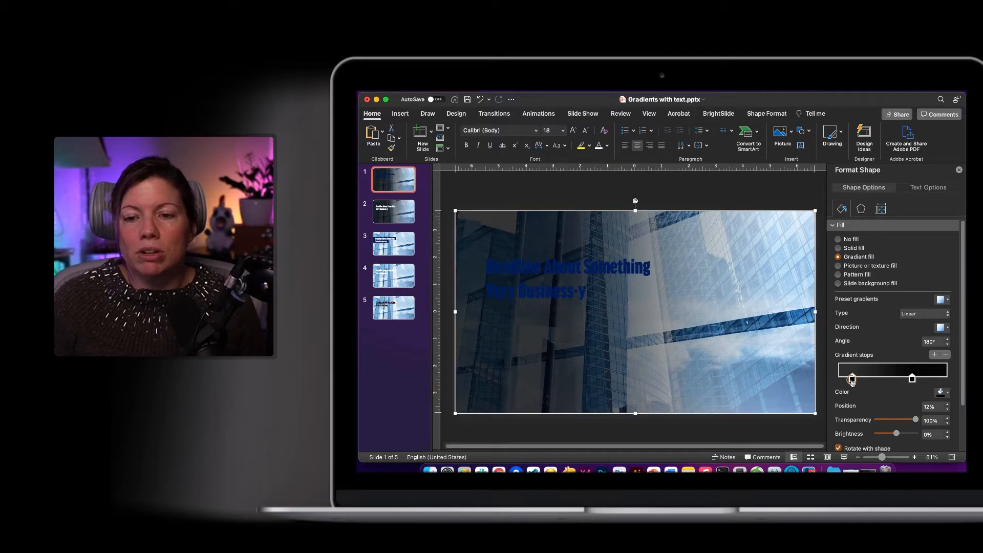
Change both gradient stops of slide 1's overlay rectangle, at 12% and 68%, to white
{"action": "left_click", "coordinate": [941, 394]}
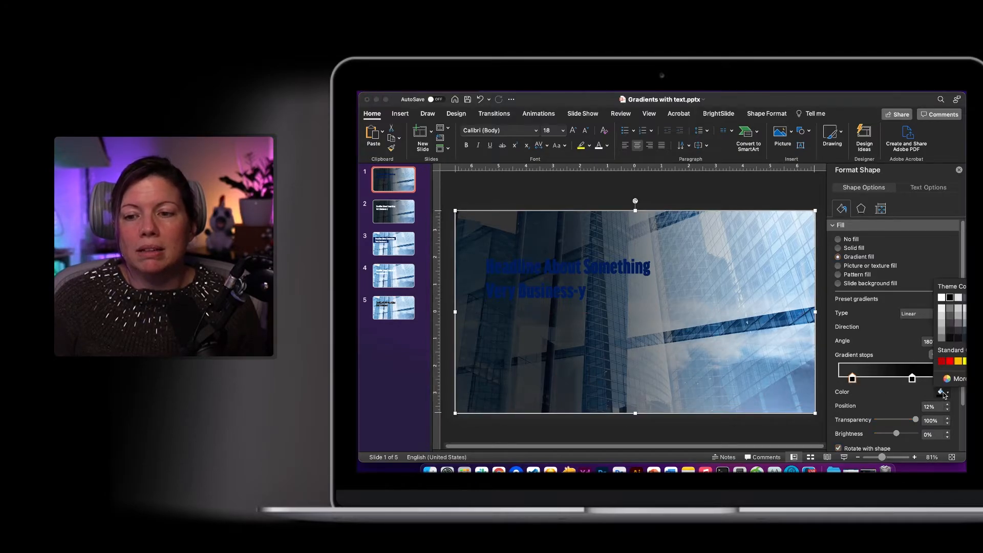
{"action": "left_click", "coordinate": [942, 301]}
{"action": "left_click", "coordinate": [911, 380]}
{"action": "left_click", "coordinate": [941, 392]}
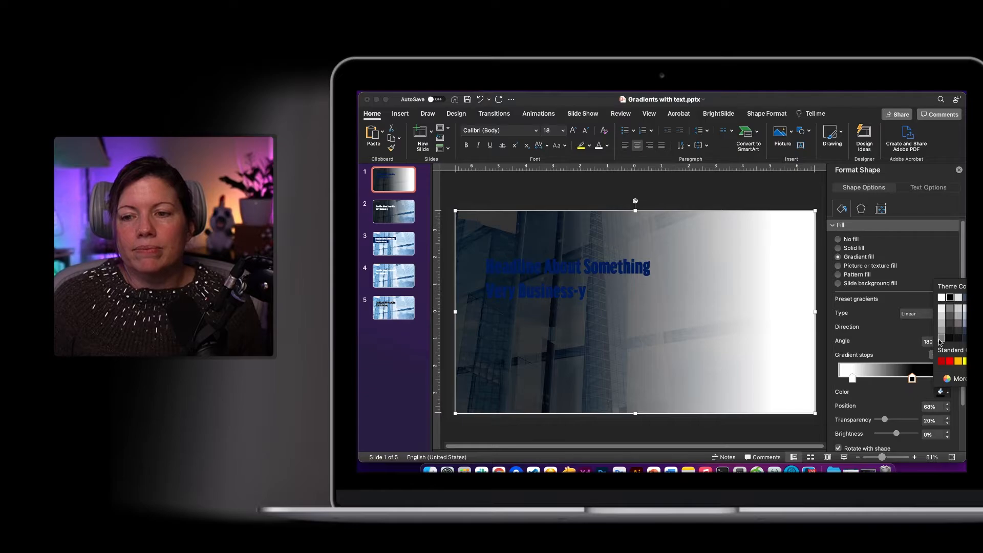
{"action": "left_click", "coordinate": [940, 302]}
Set the white gradient stop at 12% to 100% transparency and the stop at 68% to 25% transparency
{"action": "left_click", "coordinate": [851, 378]}
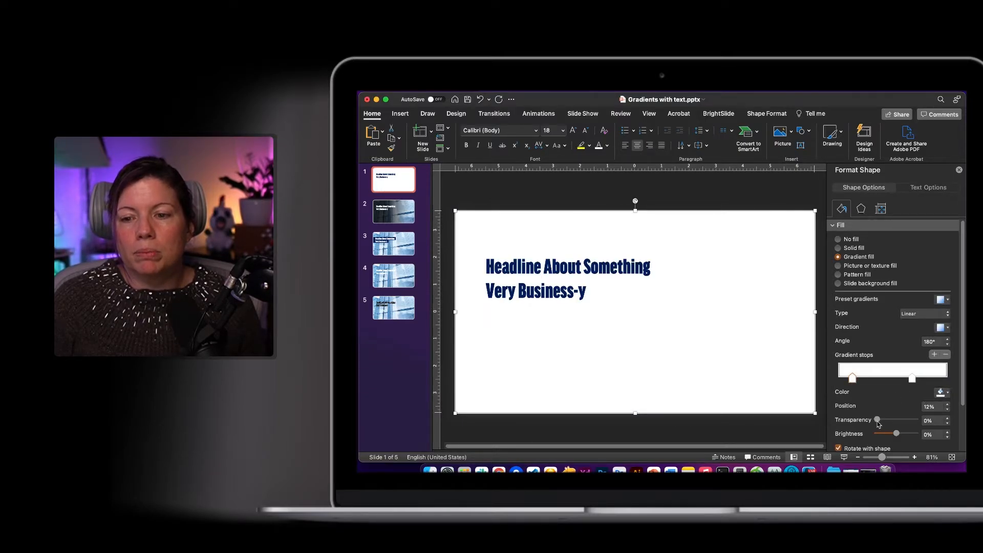
{"action": "left_click_drag", "start_coordinate": [877, 419], "coordinate": [916, 419]}
{"action": "left_click", "coordinate": [912, 379]}
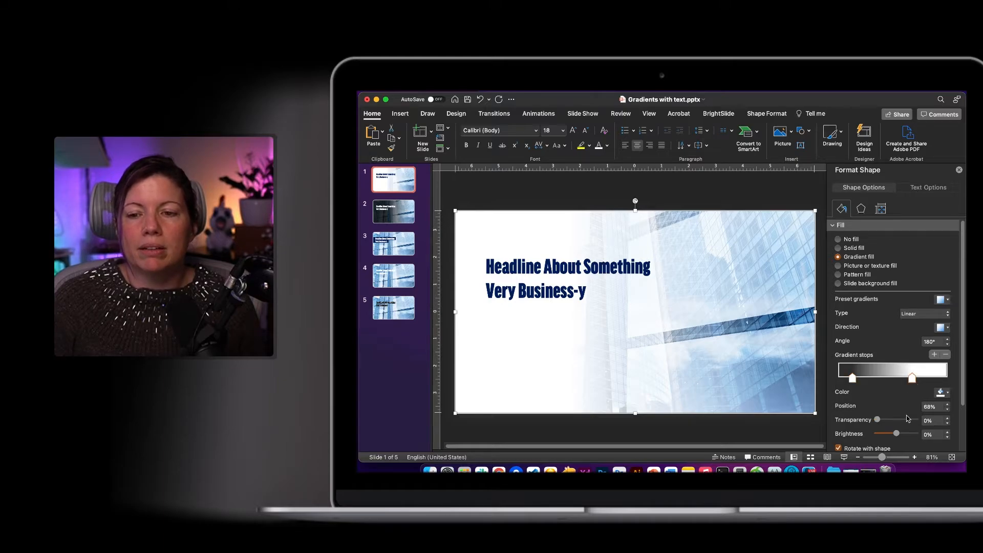
{"action": "left_click_drag", "start_coordinate": [877, 419], "coordinate": [887, 421]}
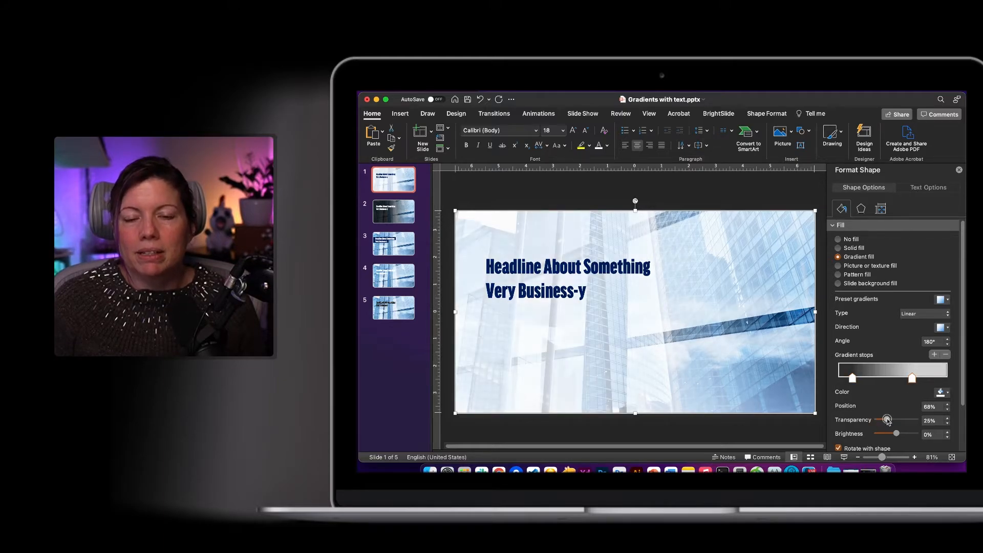
{"action": "left_click", "coordinate": [541, 198]}
Narrow slide 1's headline text box so the text wraps as "Headline About / Something Very / Business-y", and extend the box downward to lower the text
{"action": "left_click", "coordinate": [665, 284]}
{"action": "left_click_drag", "start_coordinate": [665, 284], "coordinate": [636, 283]}
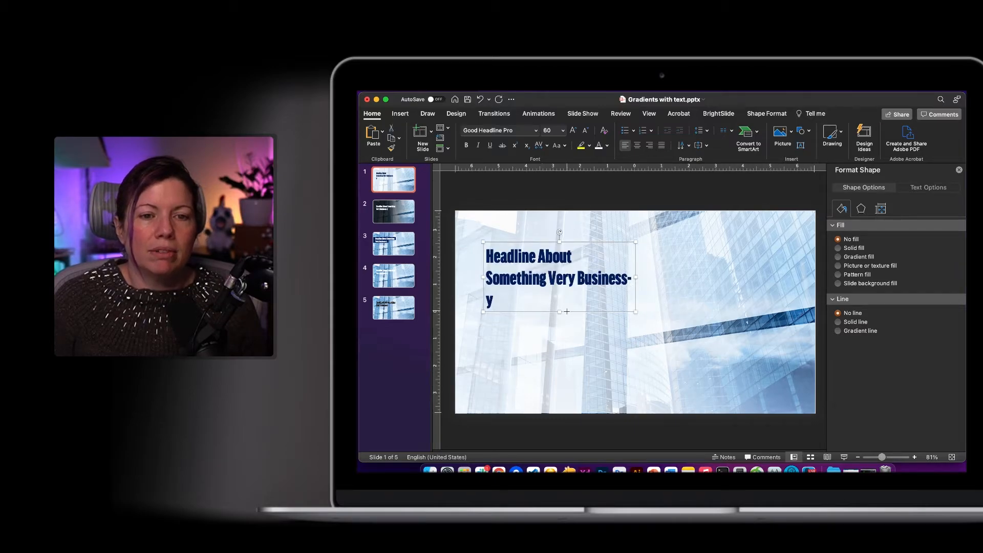
{"action": "left_click_drag", "start_coordinate": [560, 313], "coordinate": [558, 377]}
{"action": "left_click_drag", "start_coordinate": [636, 309], "coordinate": [602, 307]}
{"action": "left_click", "coordinate": [566, 202]}
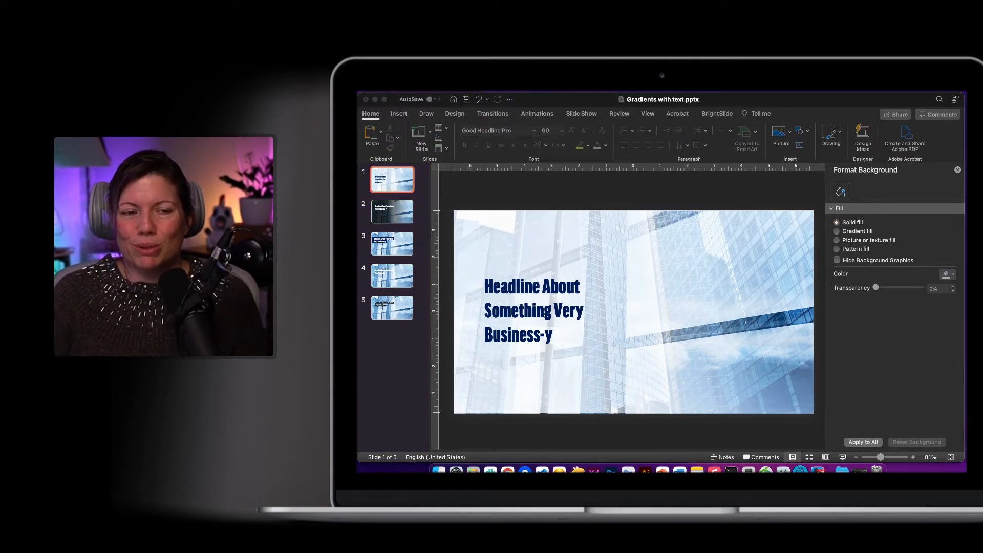
Examine the alternative headline treatments on slides 3, 4 and 5: the solid text bars, the shadowed text and the outlined text
{"action": "left_click", "coordinate": [395, 254]}
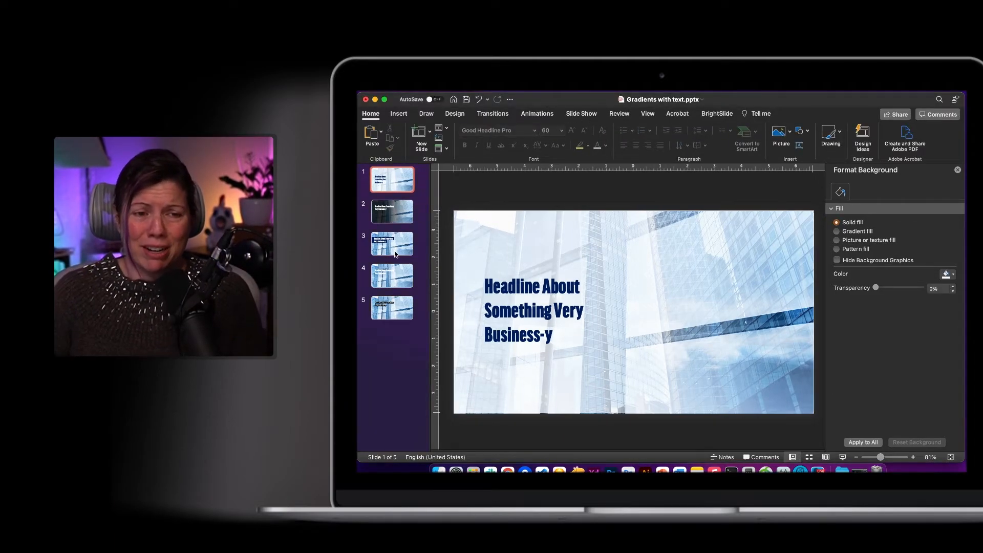
{"action": "left_click", "coordinate": [395, 251]}
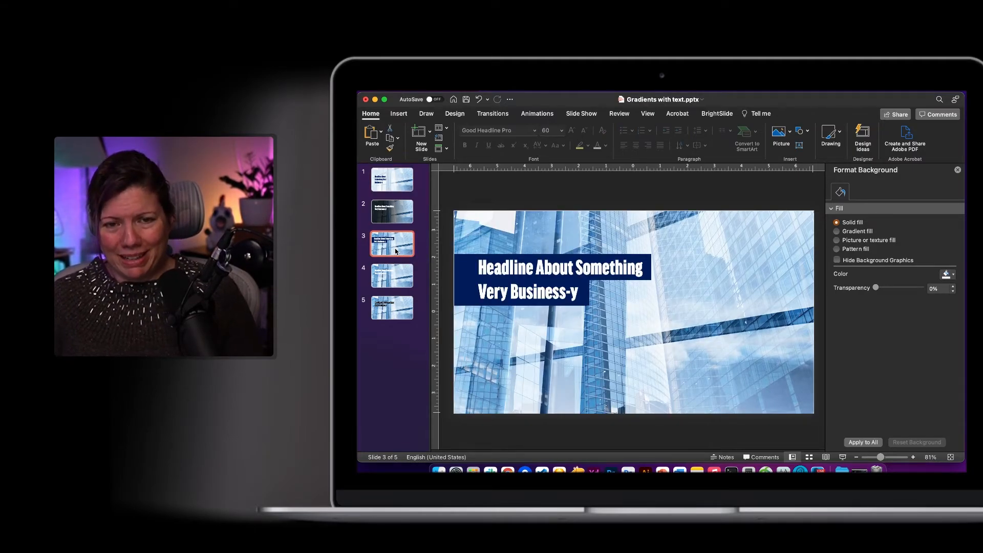
{"action": "left_click_drag", "start_coordinate": [469, 279], "coordinate": [455, 299]}
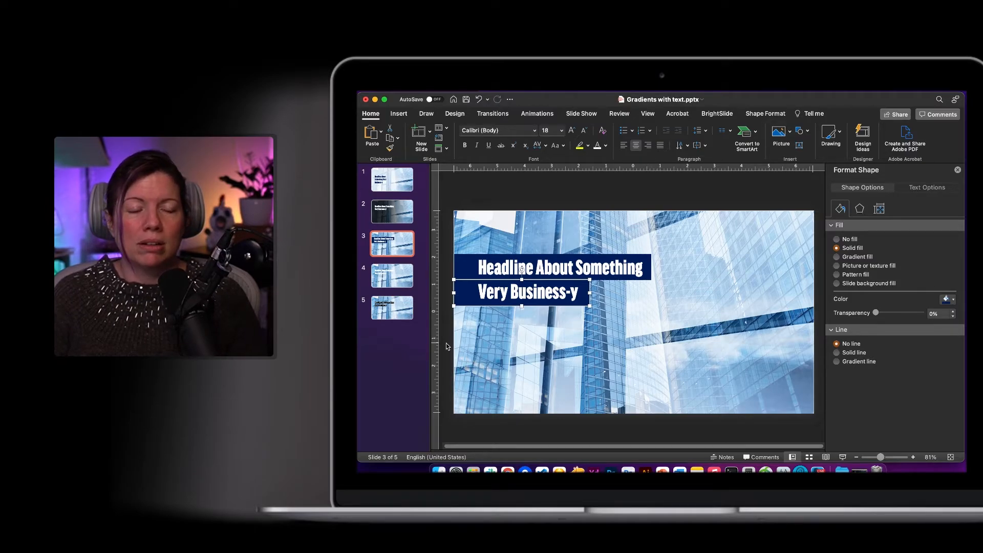
{"action": "left_click", "coordinate": [403, 283]}
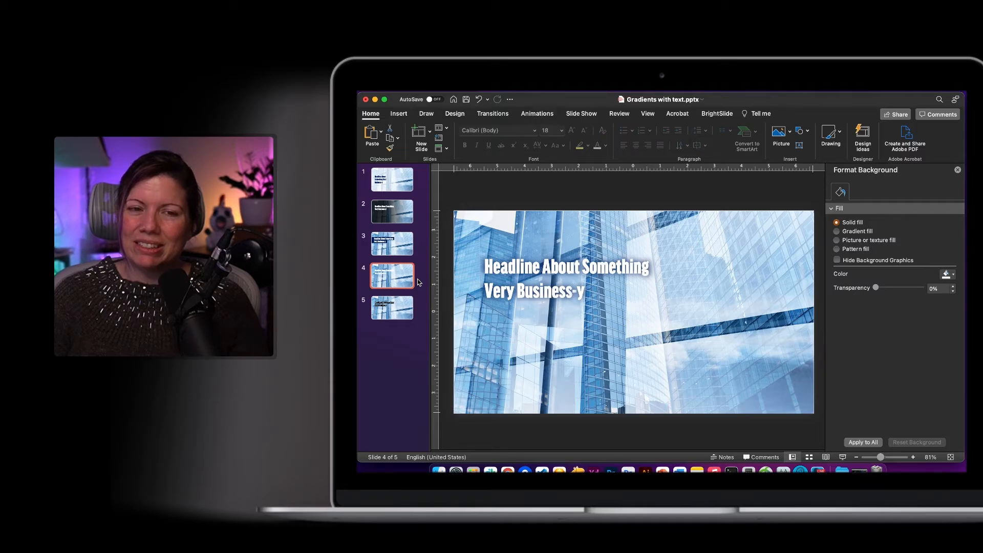
{"action": "left_click", "coordinate": [402, 311]}
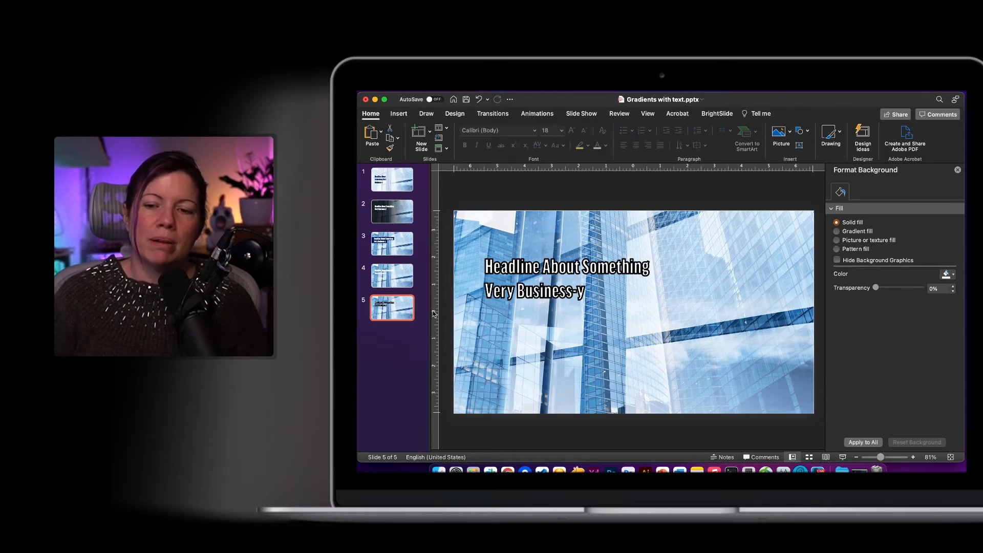
{"action": "mouse_move", "coordinate": [898, 459]}
{"action": "left_mouse_down"}
{"action": "mouse_move", "coordinate": [879, 460]}
{"action": "mouse_move", "coordinate": [891, 459]}
{"action": "left_mouse_up"}
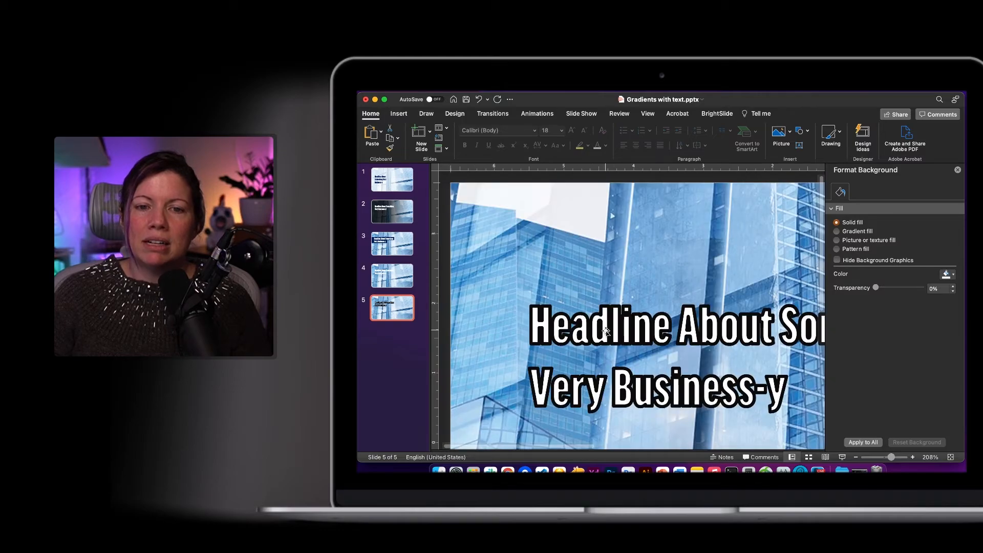